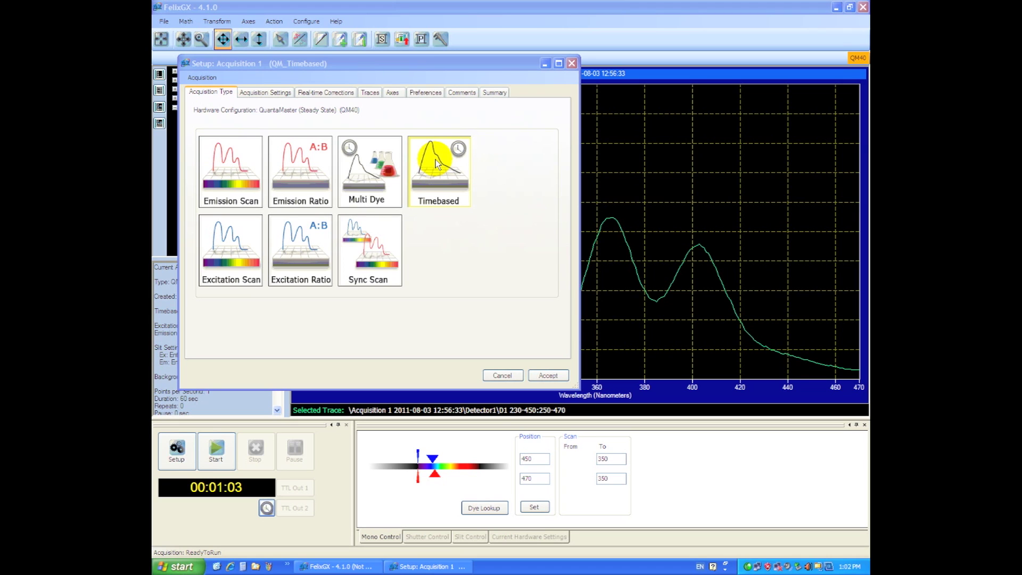
Enter excitation 290 nm, emission 340 nm, 2 points/sec and a 200 s duration in Acquisition Settings
click(264, 94)
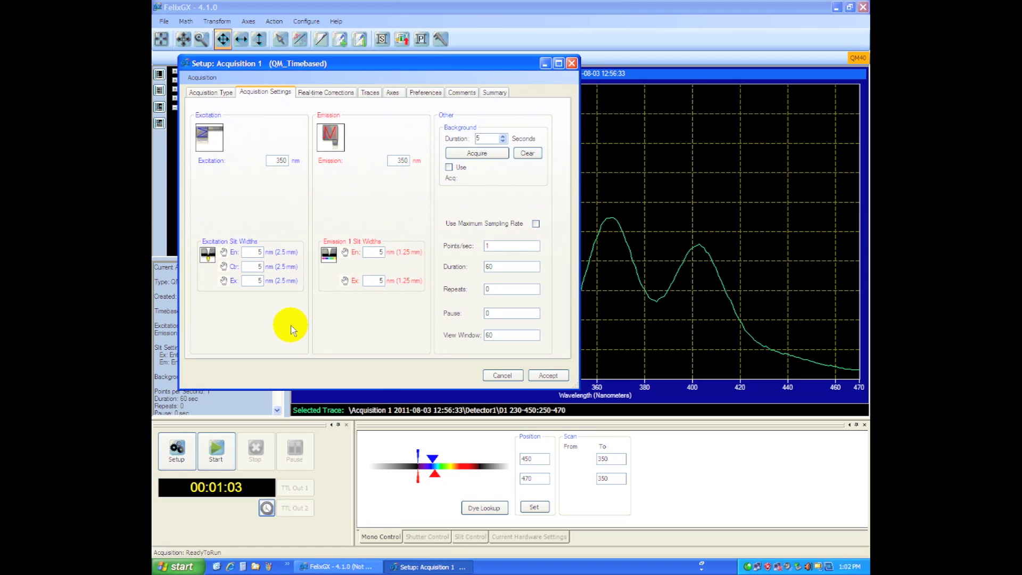
double_click(272, 160)
text(2)
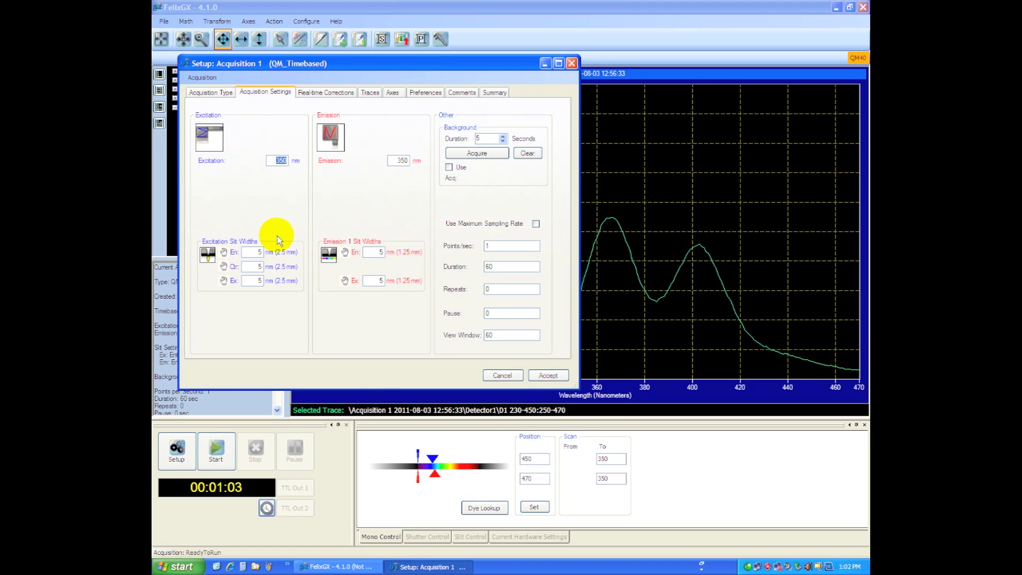
text(90)
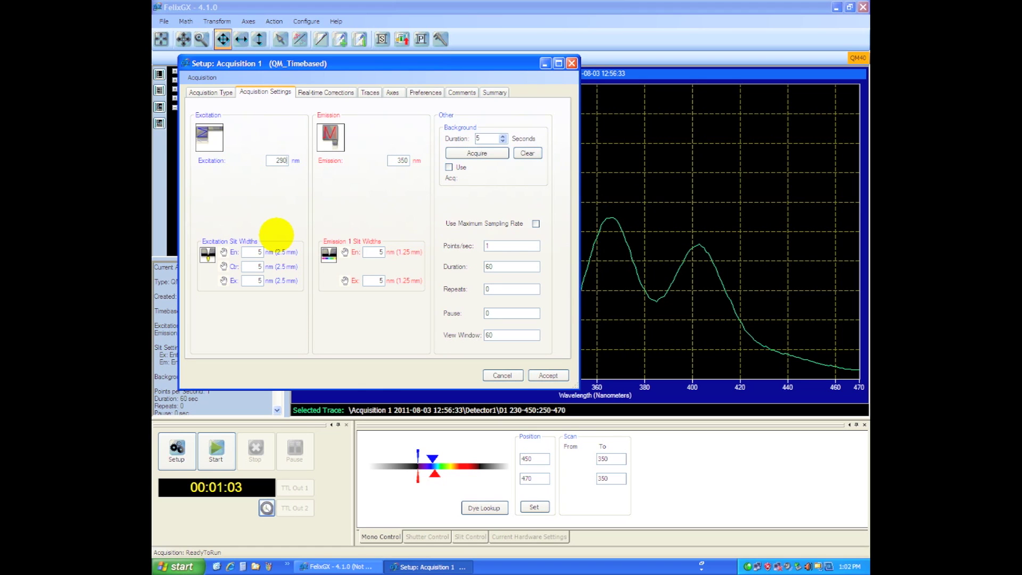
double_click(400, 160)
text(340)
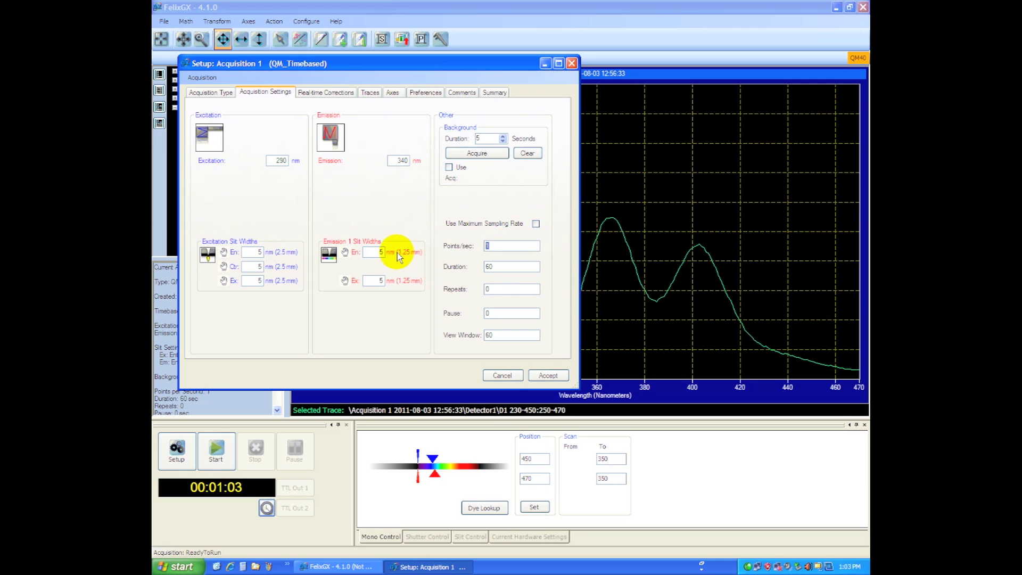
double_click(495, 245)
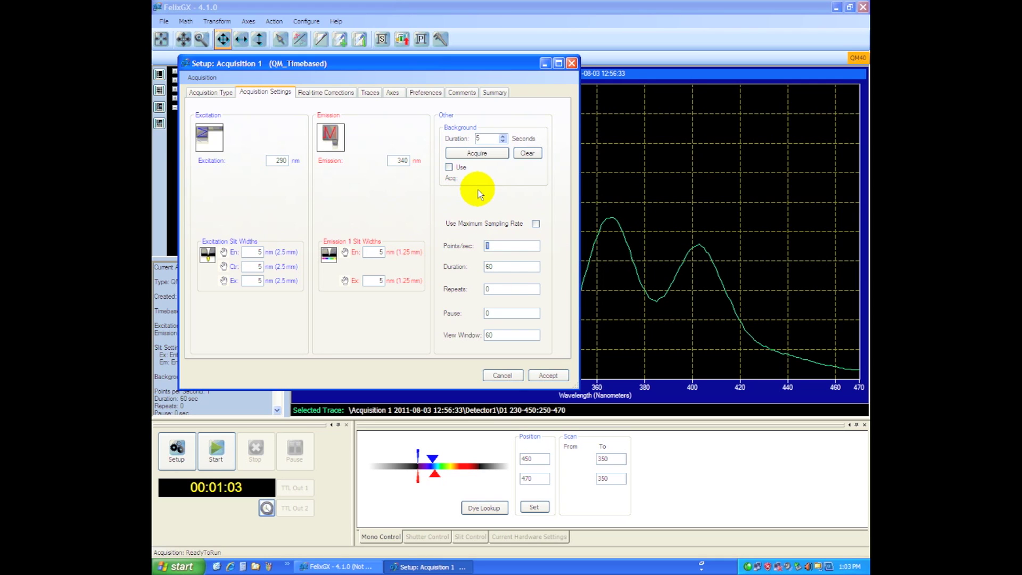
text(2)
double_click(494, 267)
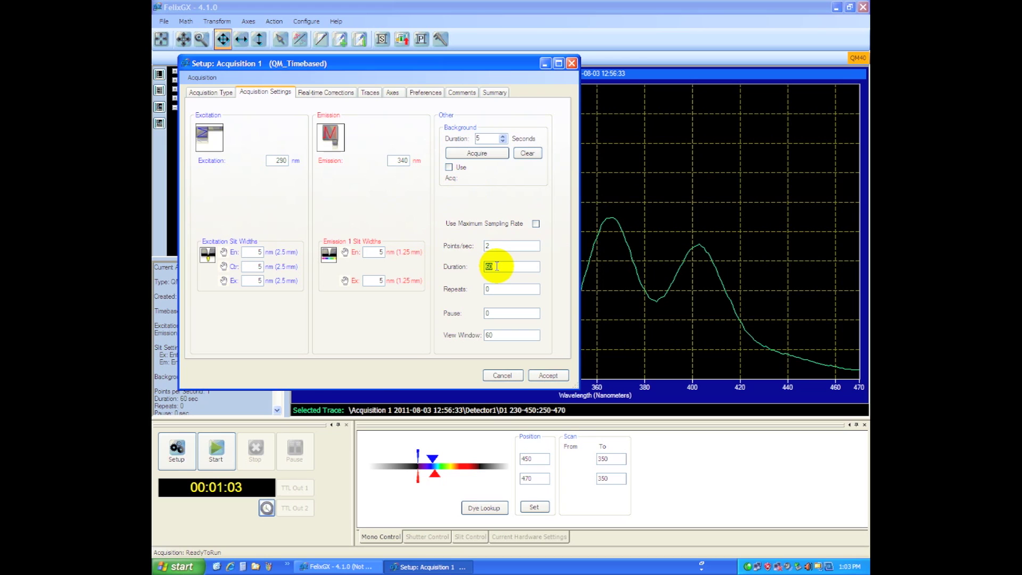
text(200)
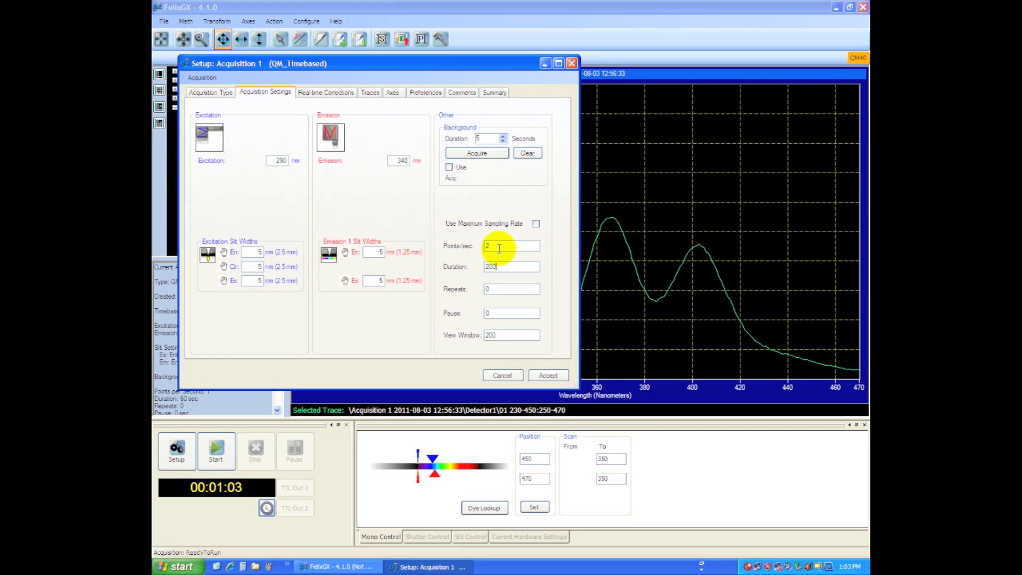
key(Tab)
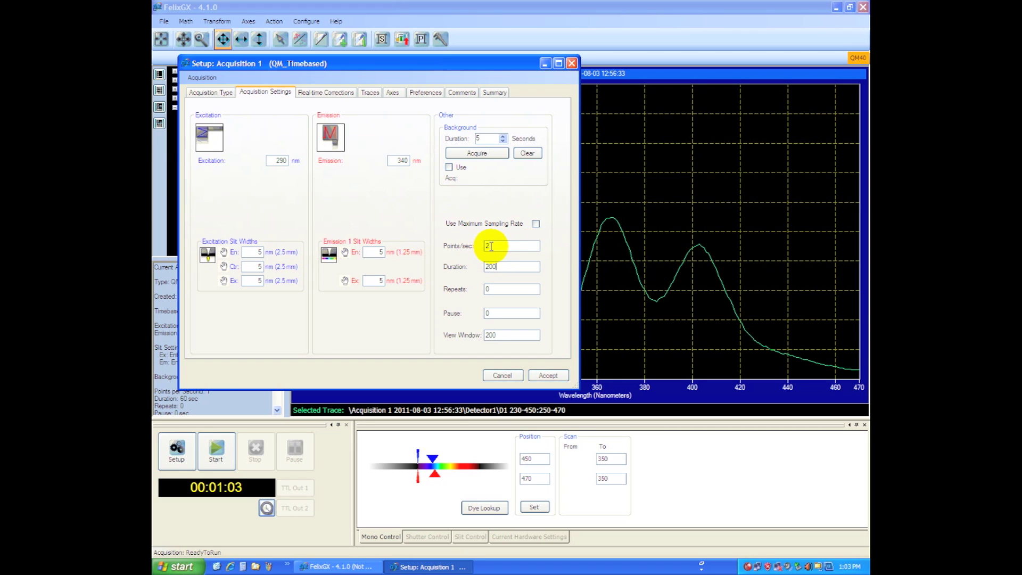
Review the Real-time Corrections, Traces, Axes and Preferences pages, then accept the setup
click(339, 93)
click(373, 93)
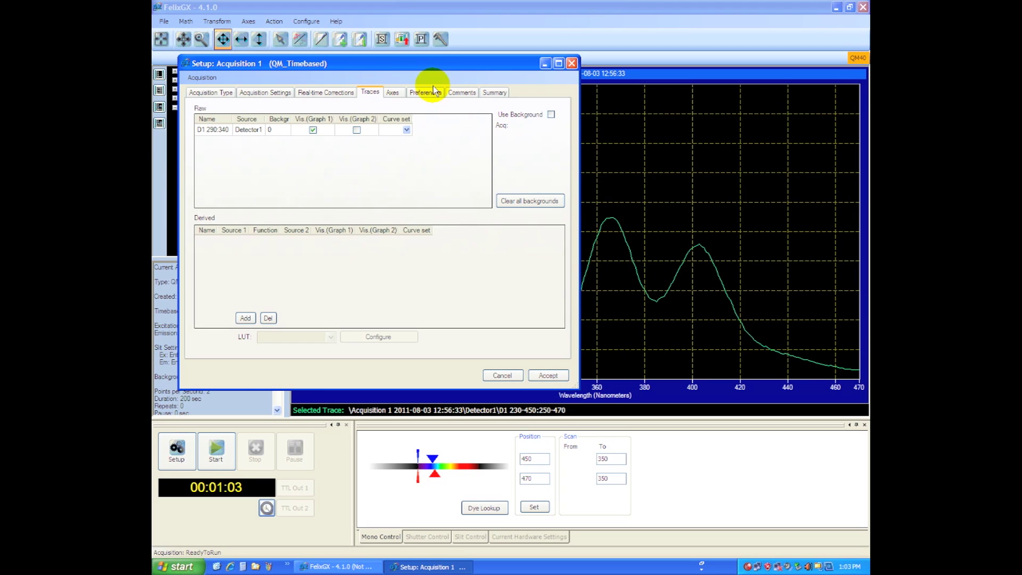
click(399, 96)
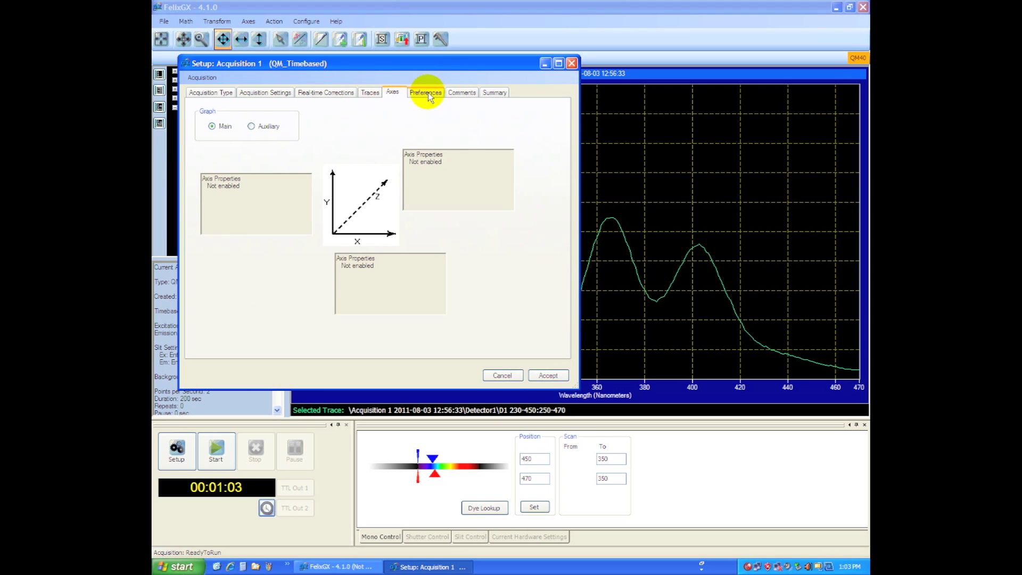
click(424, 92)
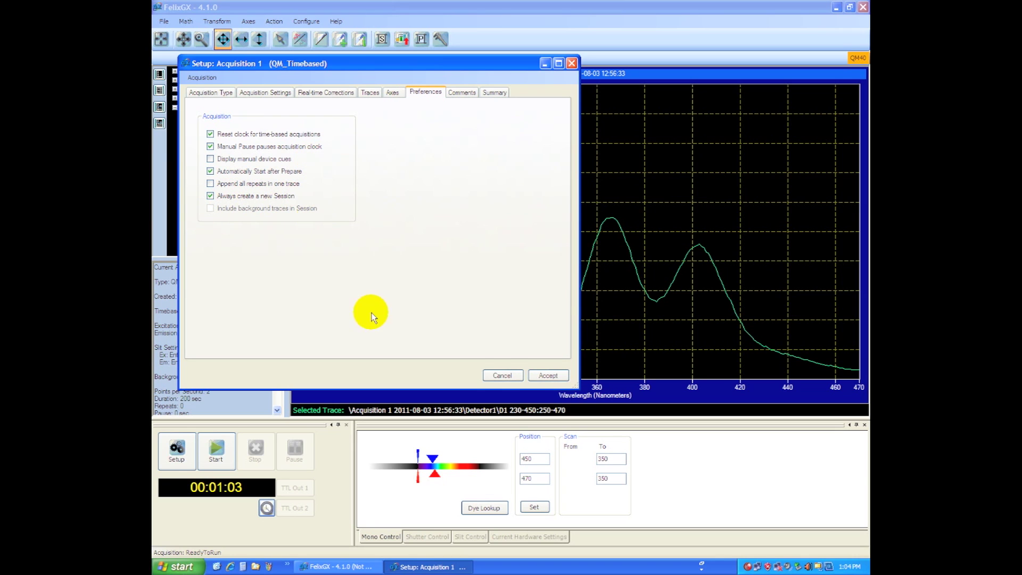
click(548, 375)
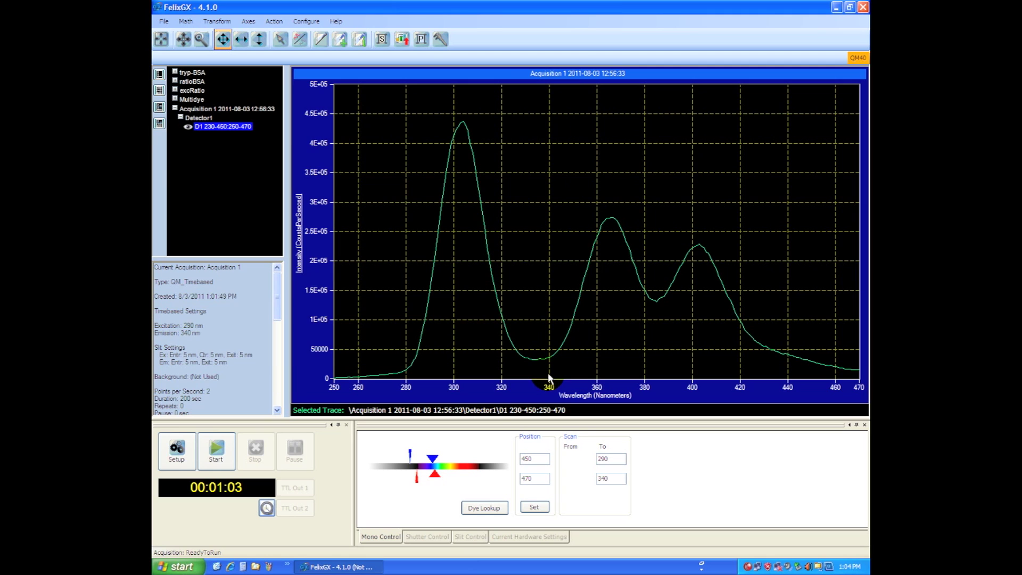
Start the timebased run in a single enlarged graph with Autoscale Y from 0
click(213, 451)
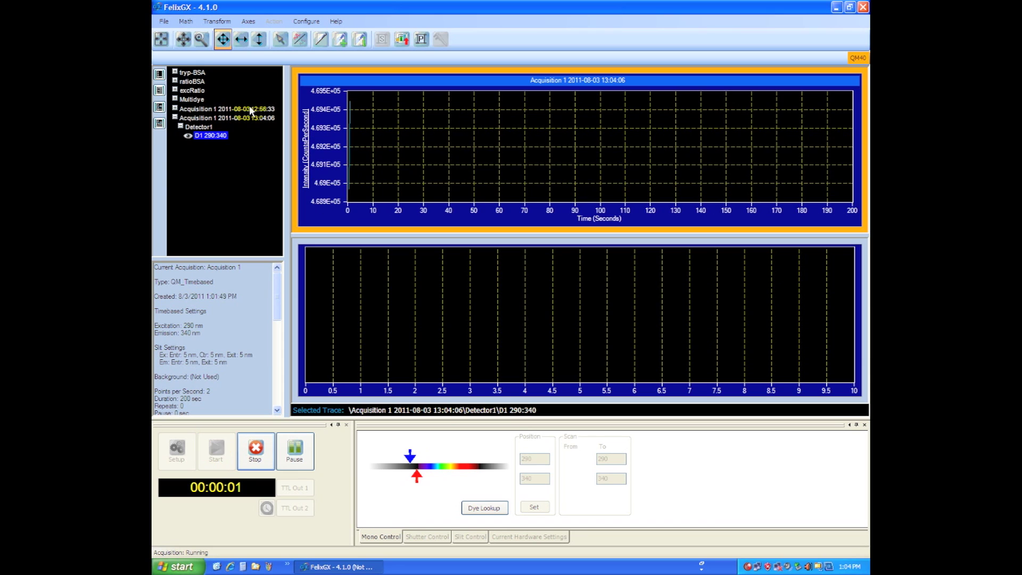
click(160, 75)
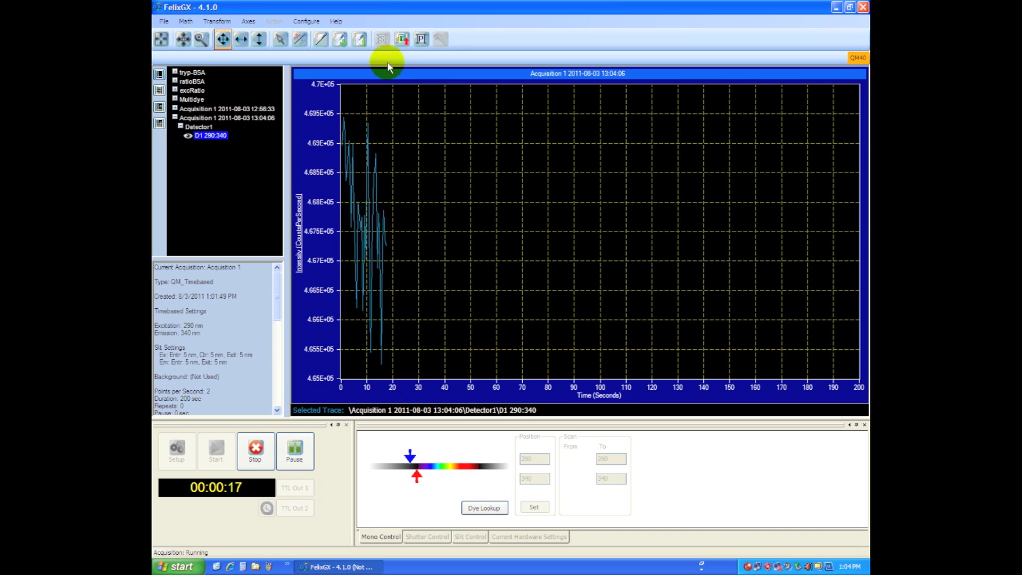
click(248, 21)
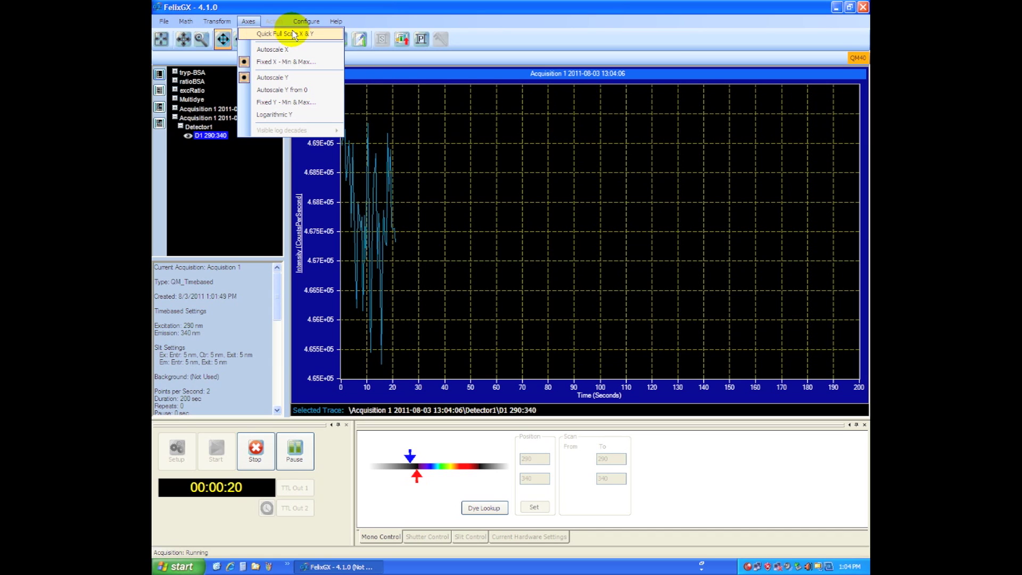
click(282, 89)
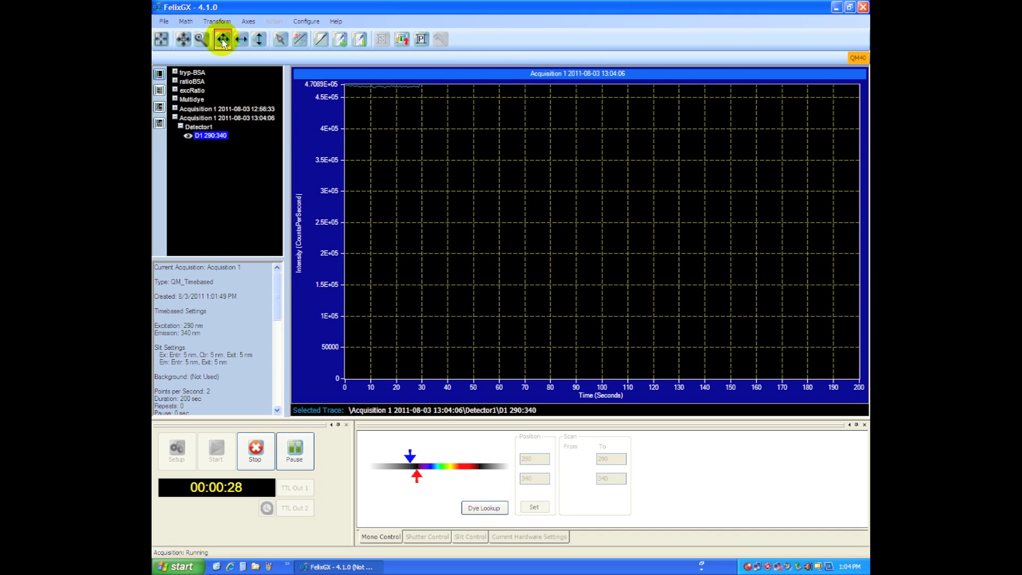
click(184, 40)
drag(413, 158, 415, 160)
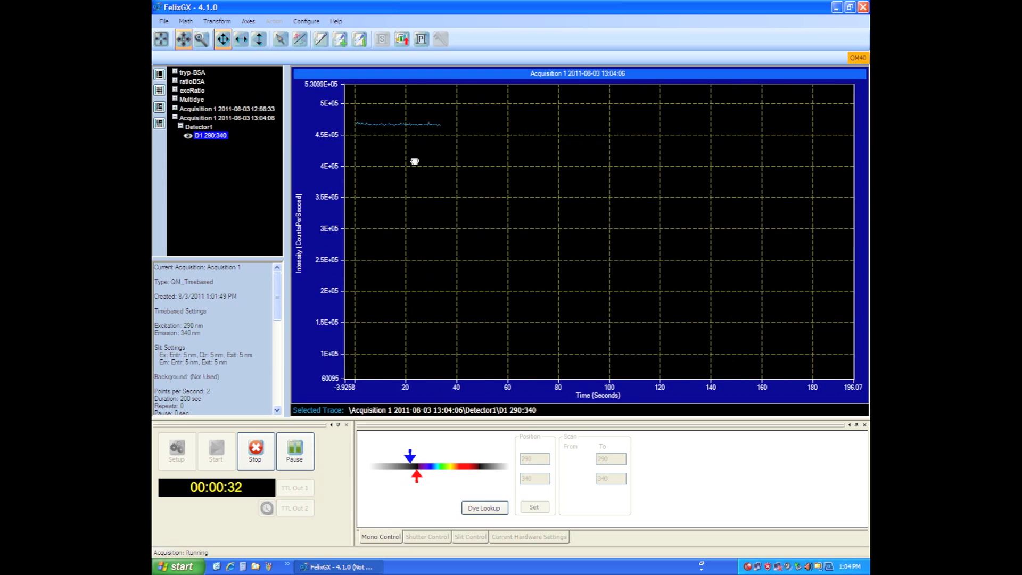
click(321, 92)
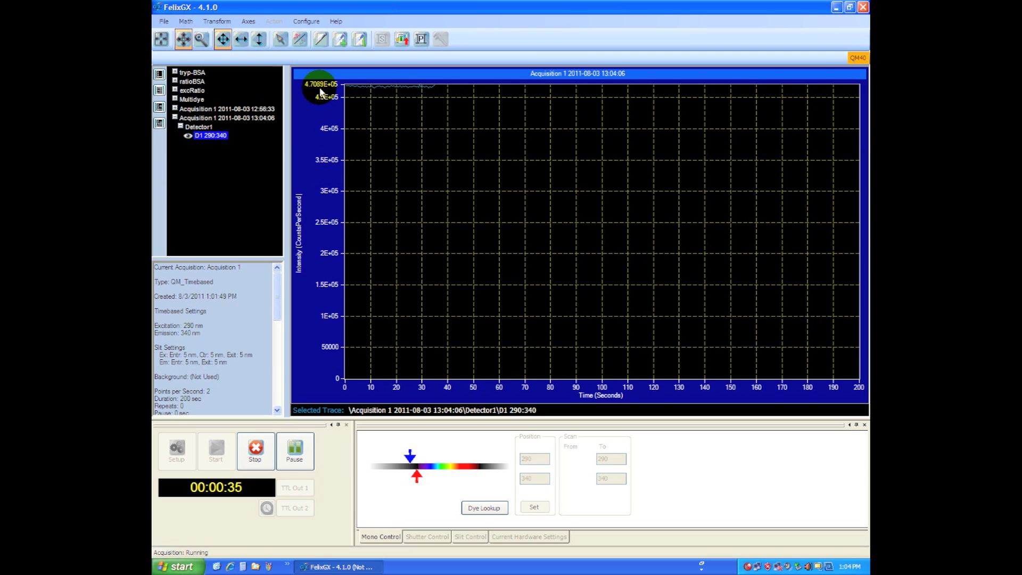
click(232, 68)
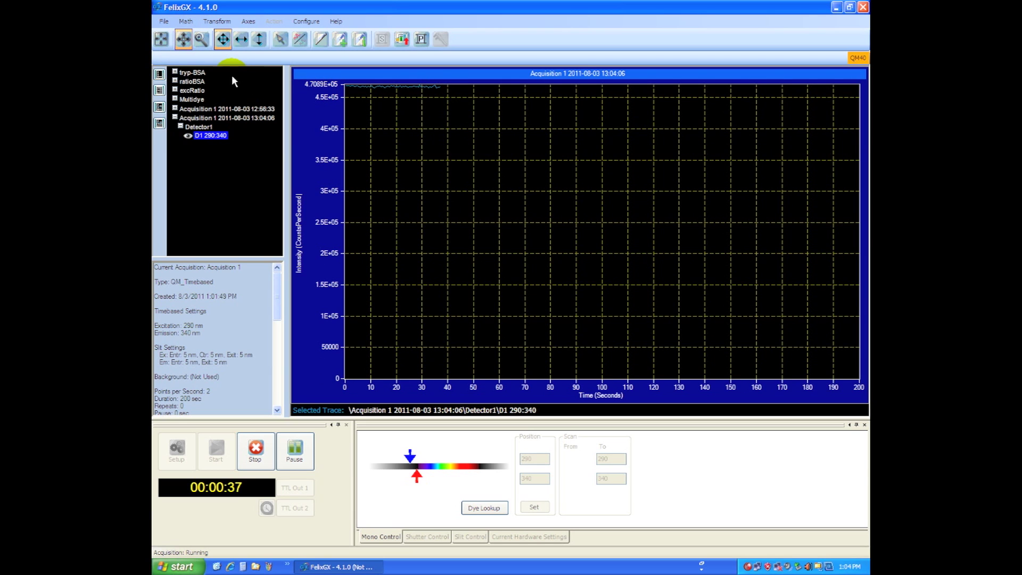
click(201, 40)
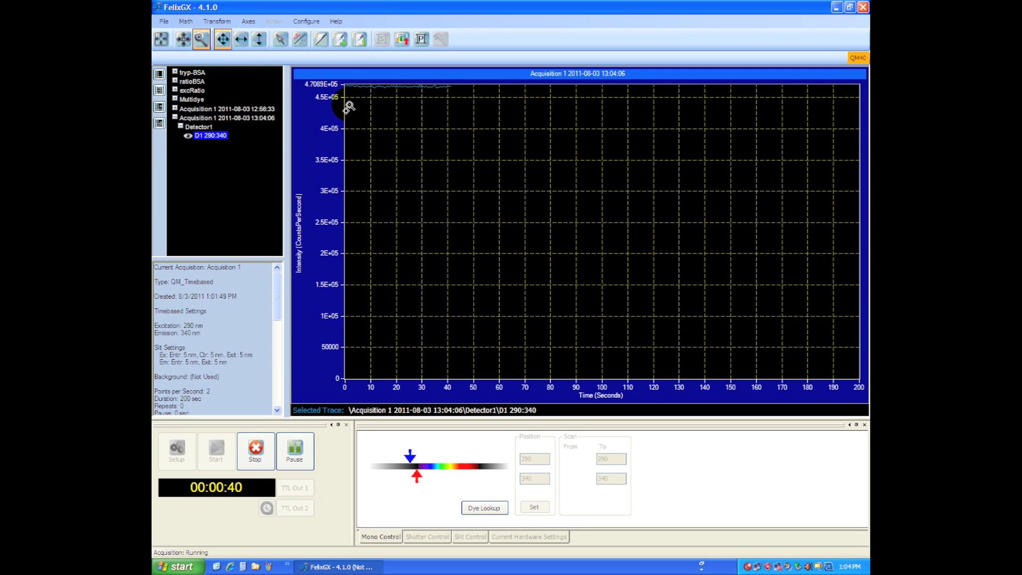
drag(349, 105, 623, 79)
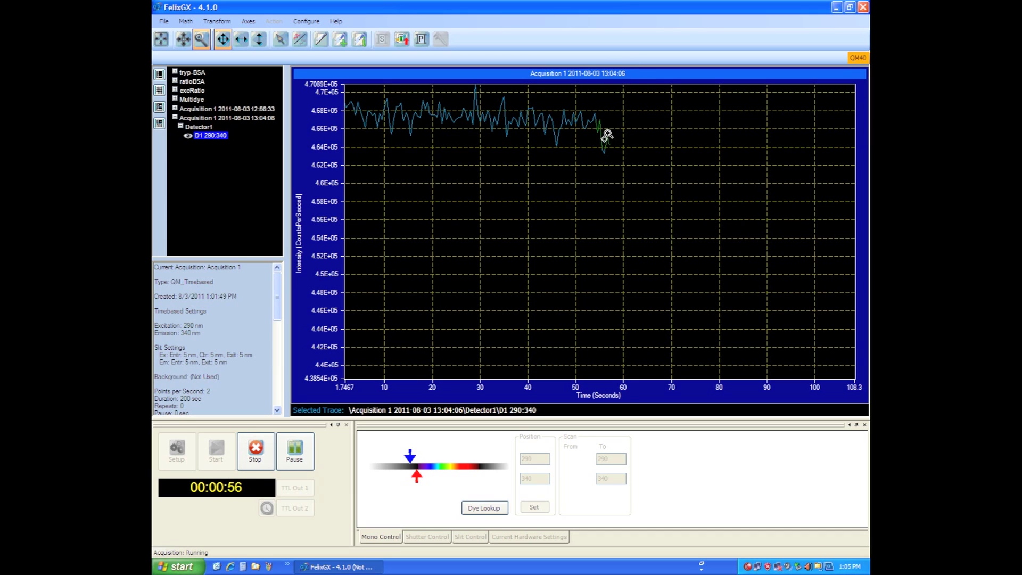
click(200, 40)
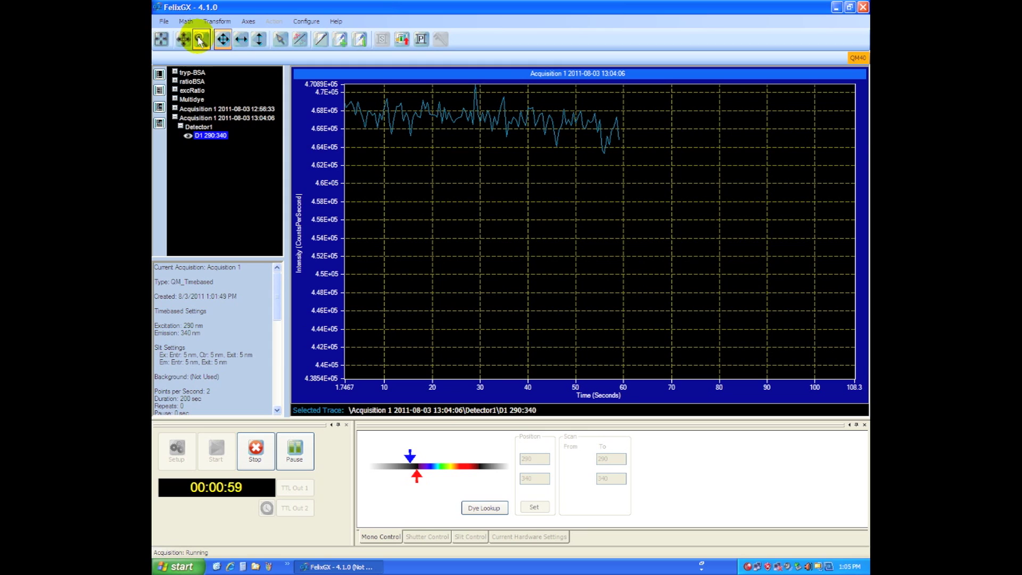
Reset the time axis to 0–200 s and auto-scale the intensity axis to the live trace
click(204, 136)
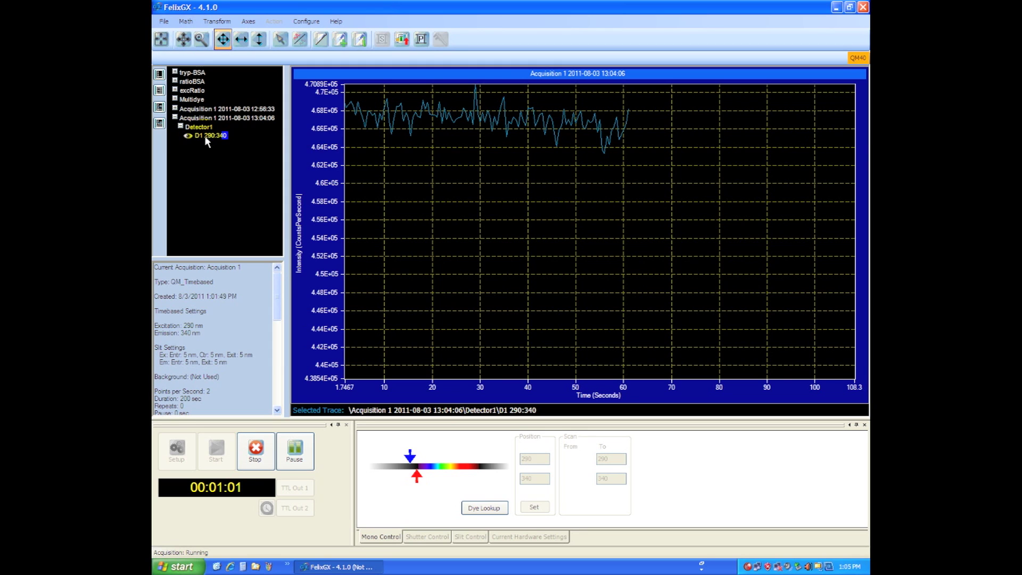
click(204, 136)
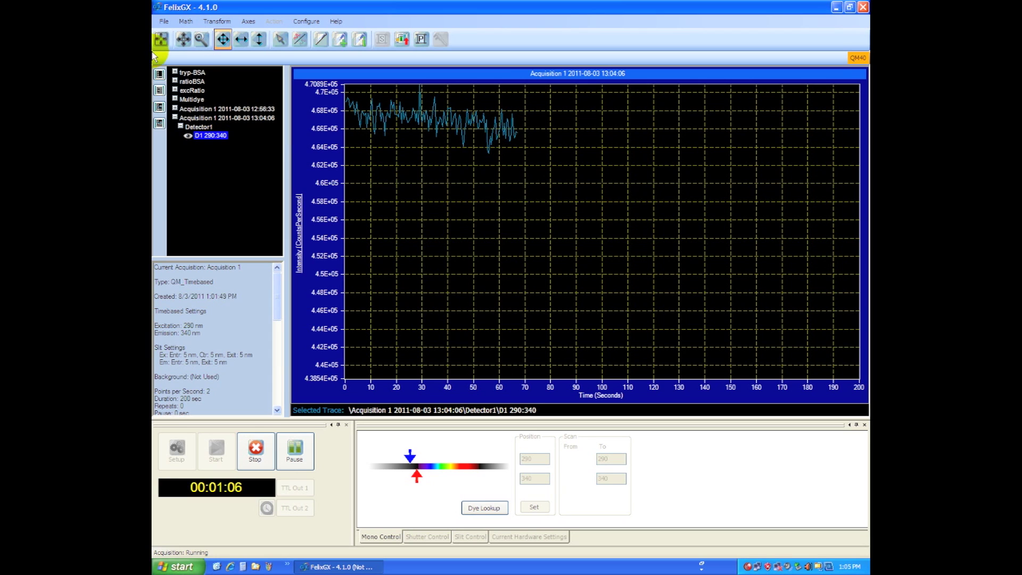
click(201, 40)
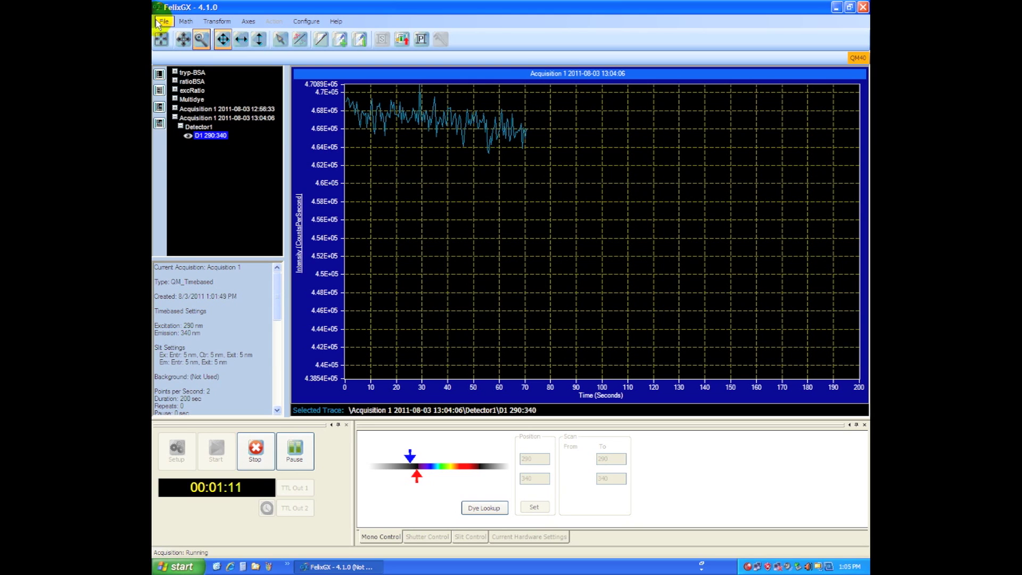
click(162, 41)
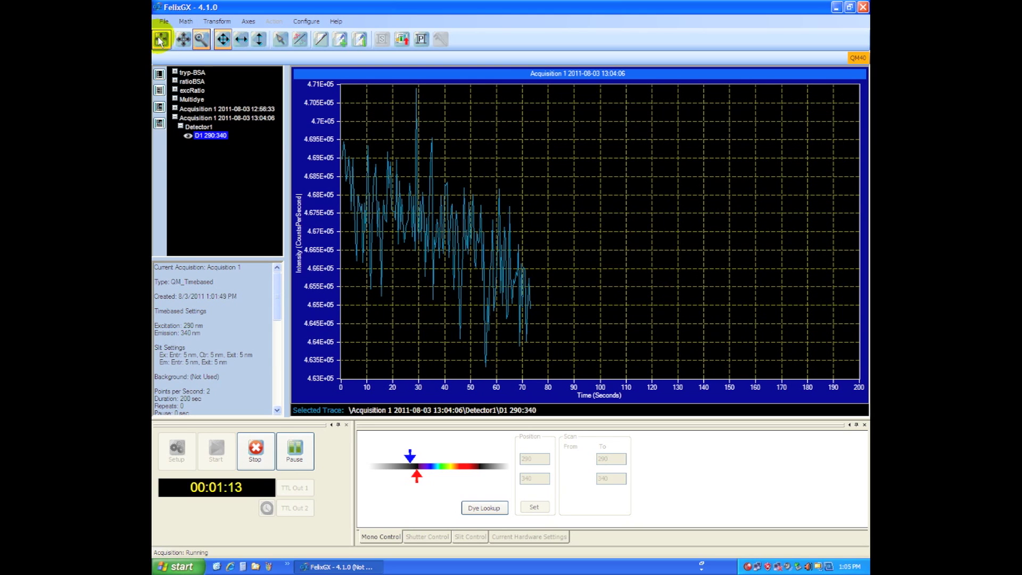
click(213, 47)
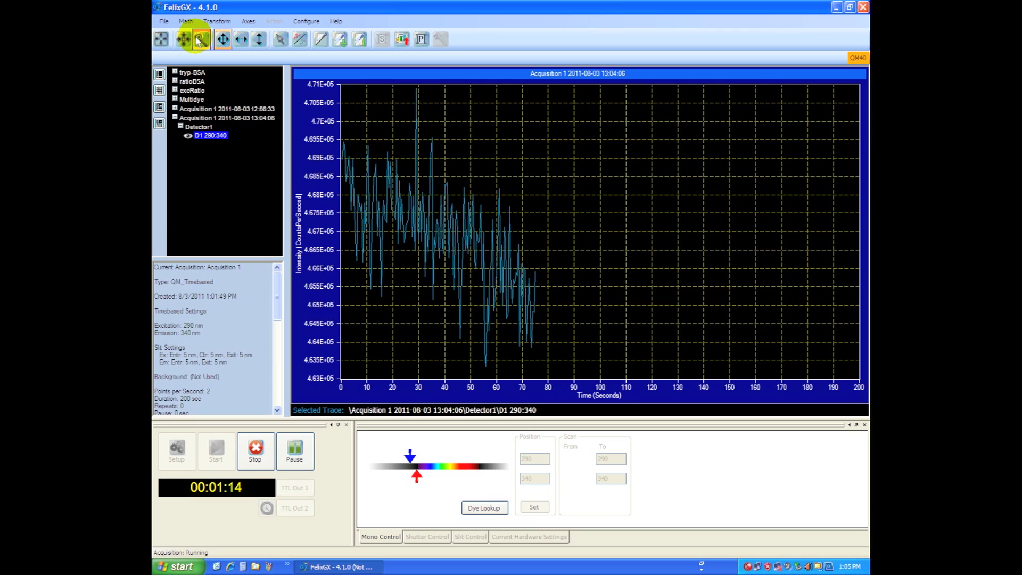
click(221, 40)
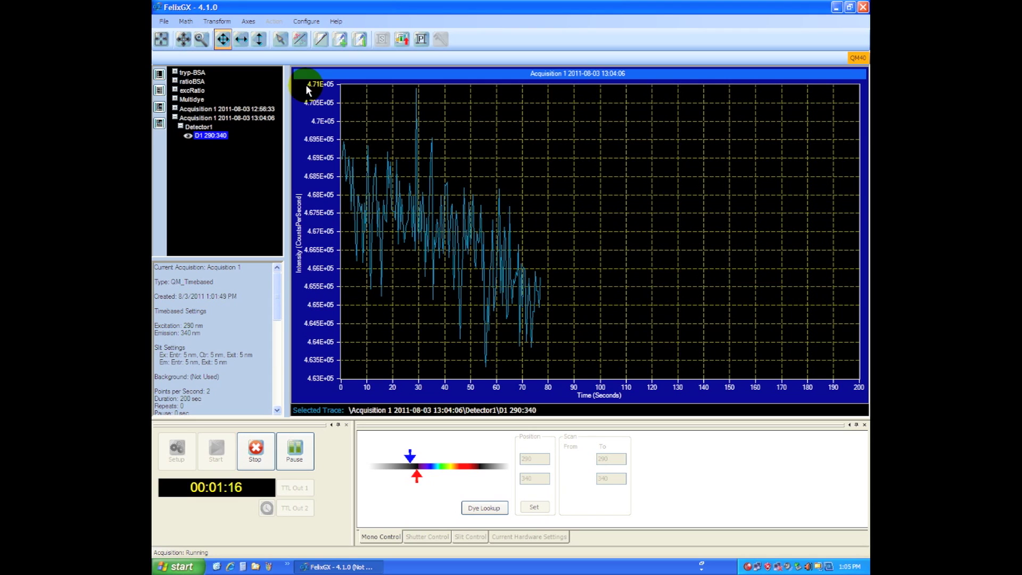
click(207, 42)
click(456, 228)
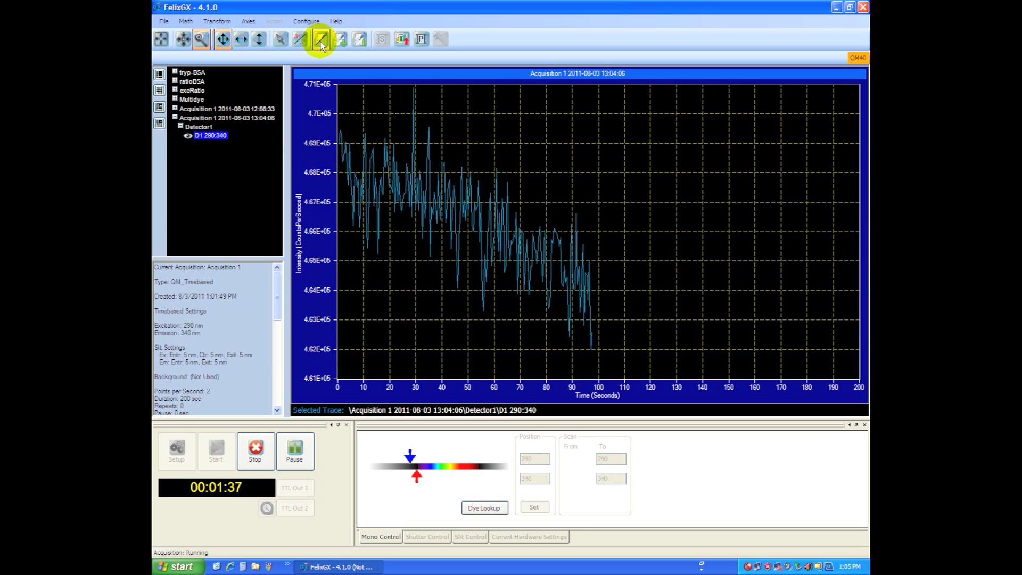
Drop Event#1 at about 85 s and Event#2 at about 120 s on the live trace
click(321, 41)
click(574, 254)
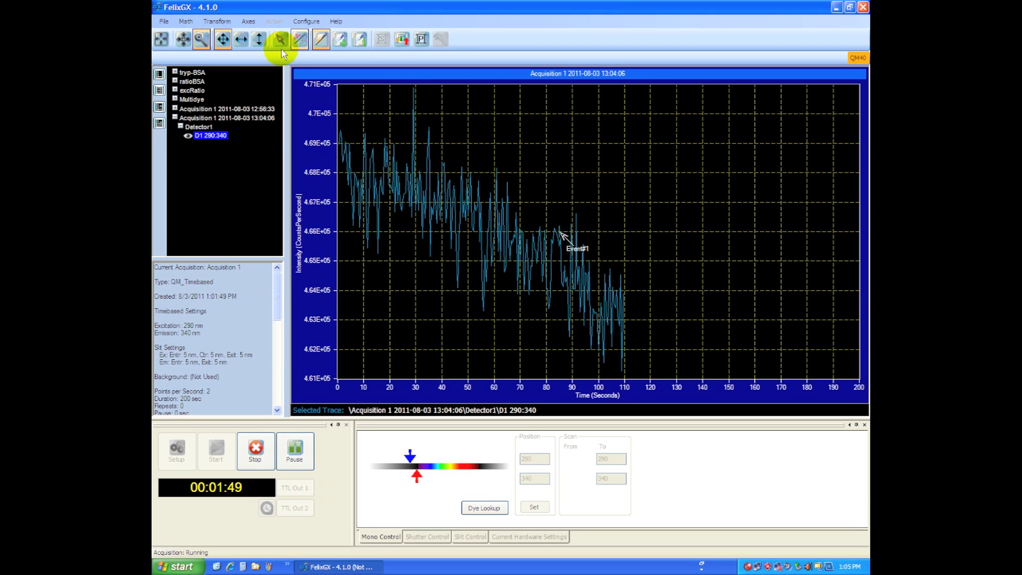
click(298, 38)
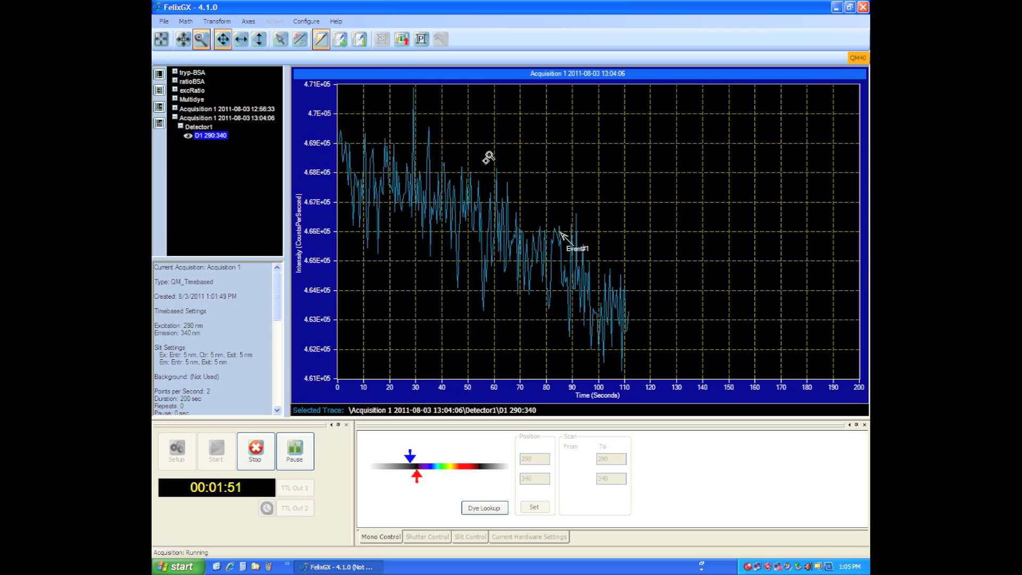
click(321, 41)
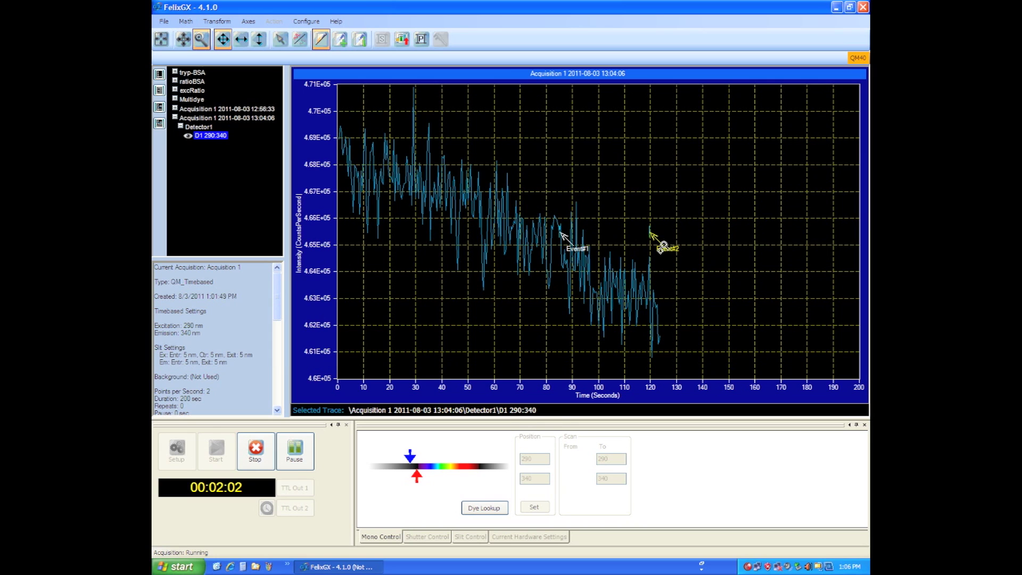
click(342, 40)
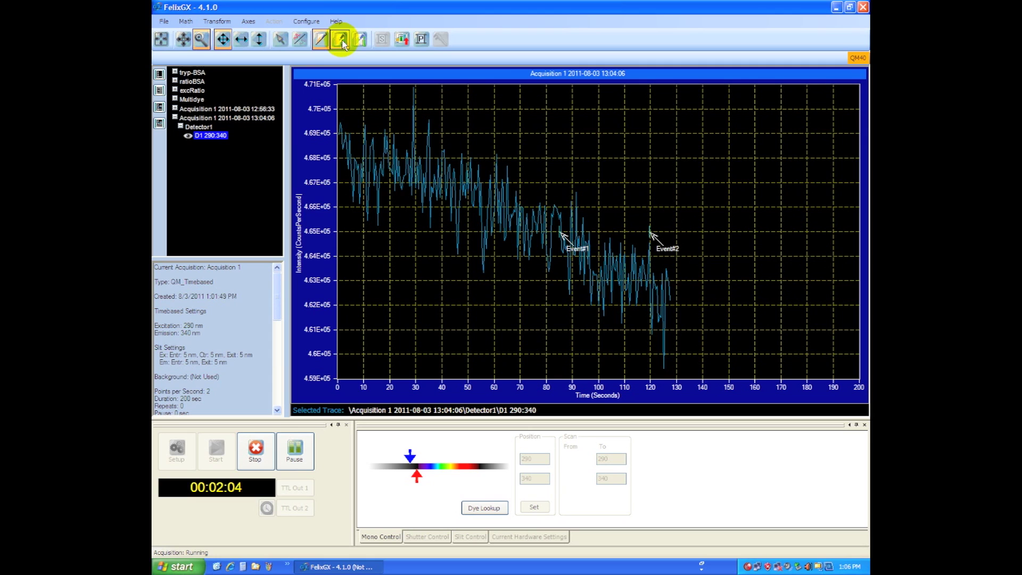
click(360, 40)
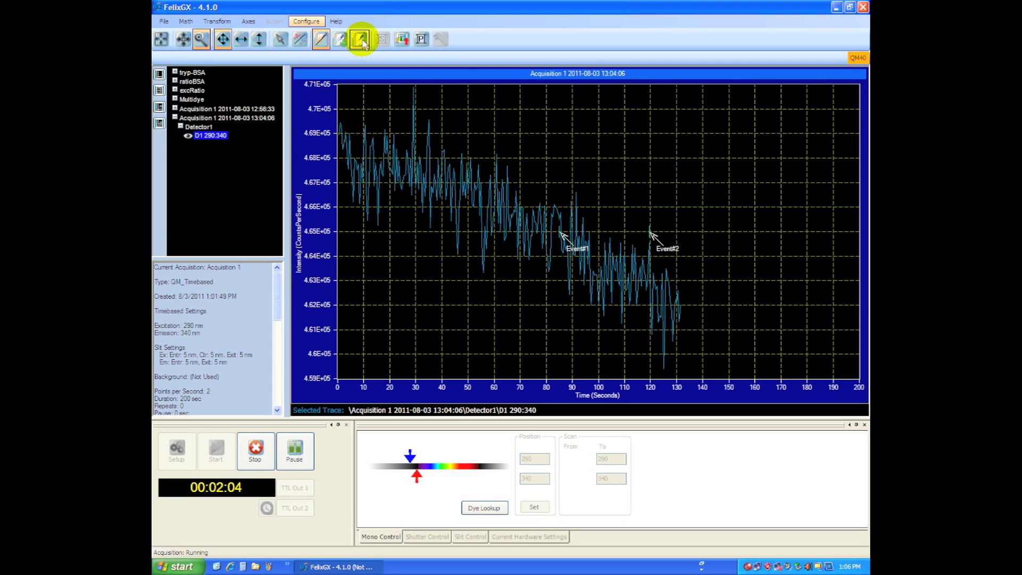
click(360, 39)
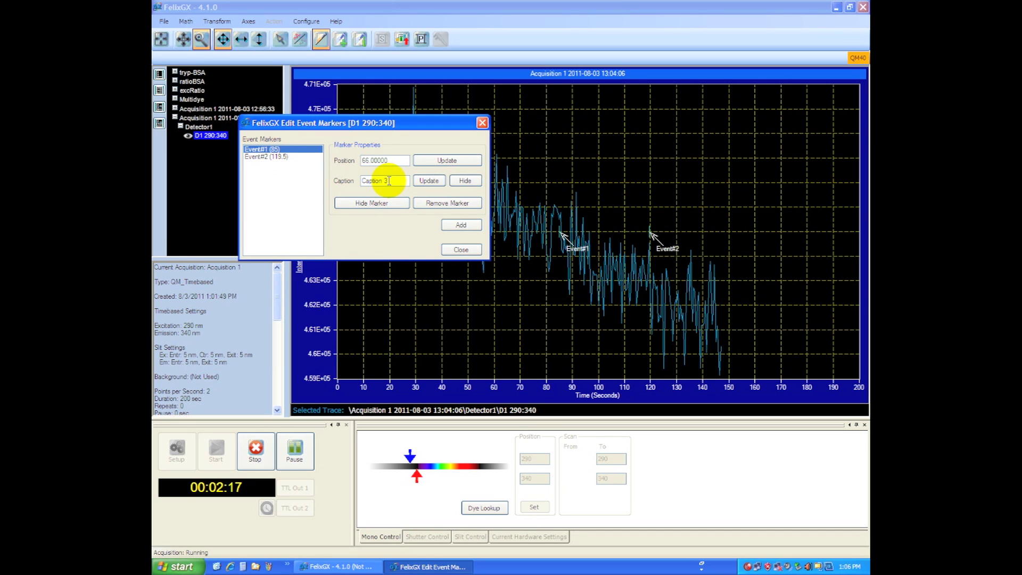
drag(389, 181, 329, 185)
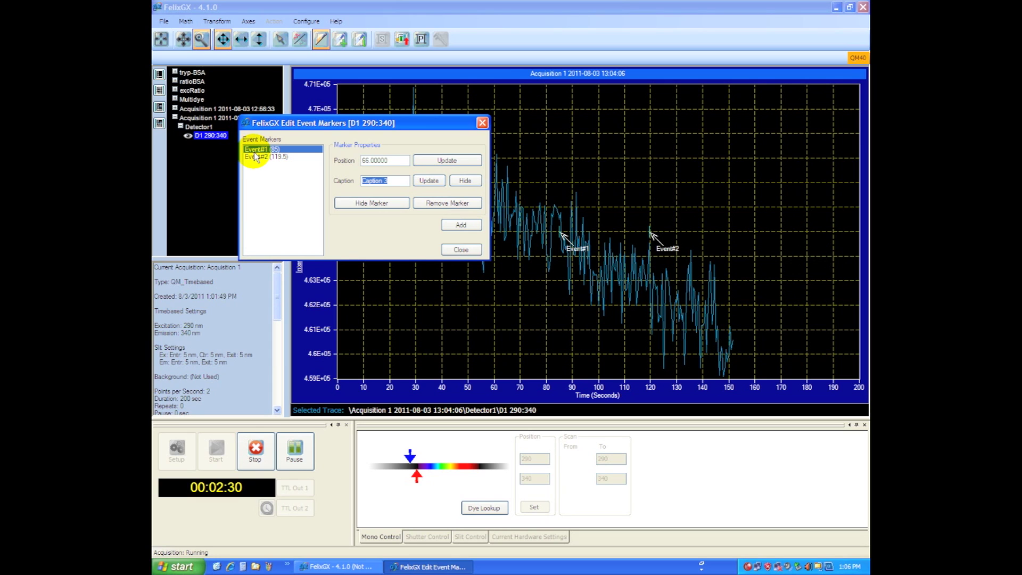
click(460, 249)
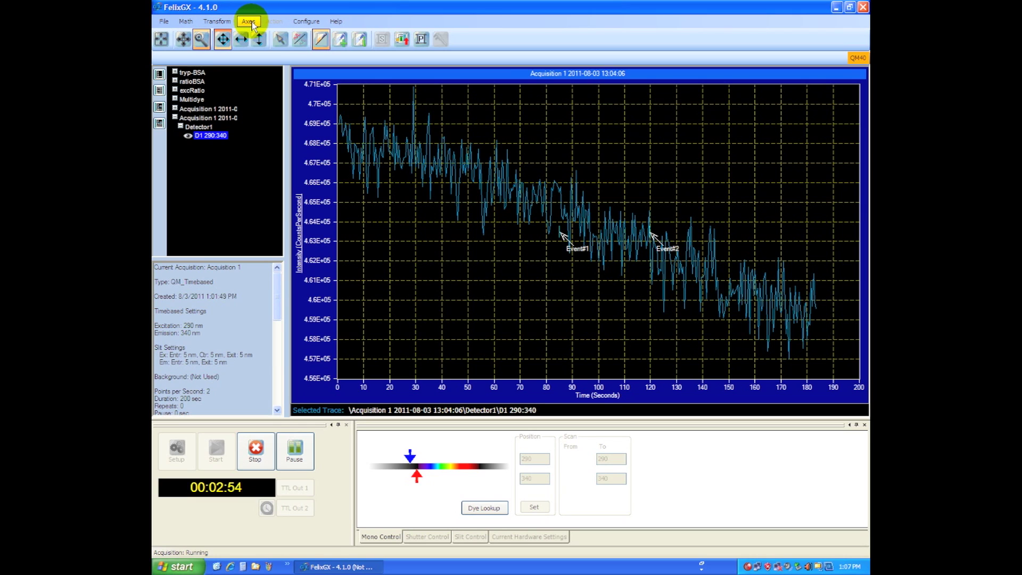
Apply Autoscale Y from 0 and let the 200 s acquisition complete
click(250, 22)
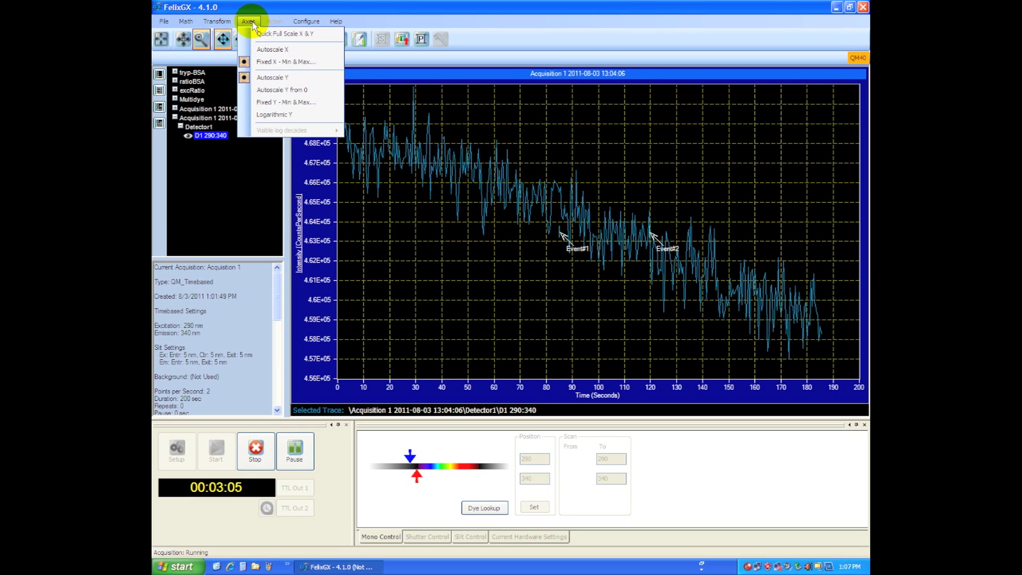
click(273, 90)
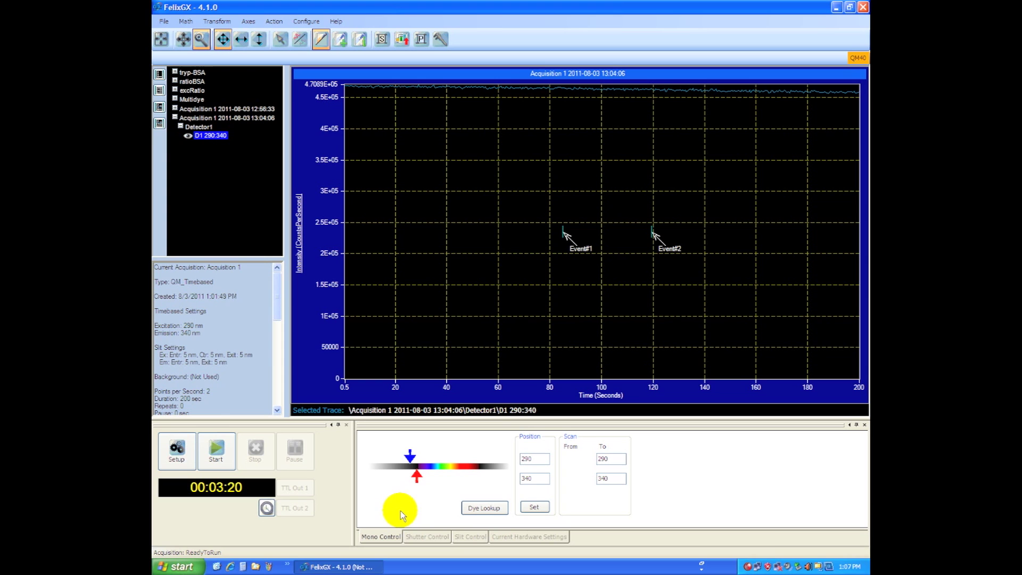
click(756, 569)
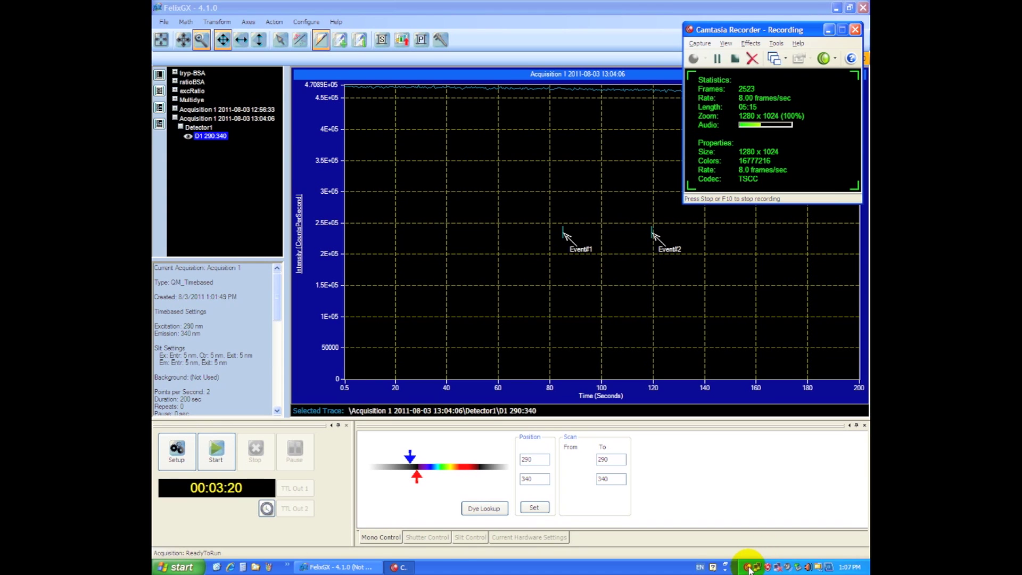